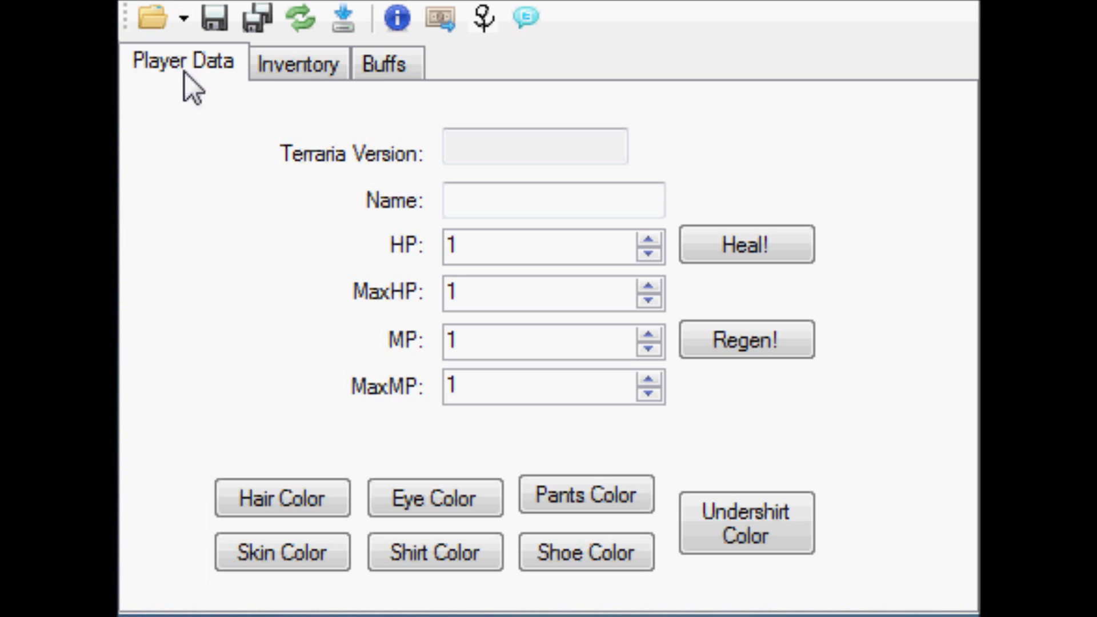
Load the first player character from the list of saved characters
click(184, 22)
click(184, 22)
click(188, 21)
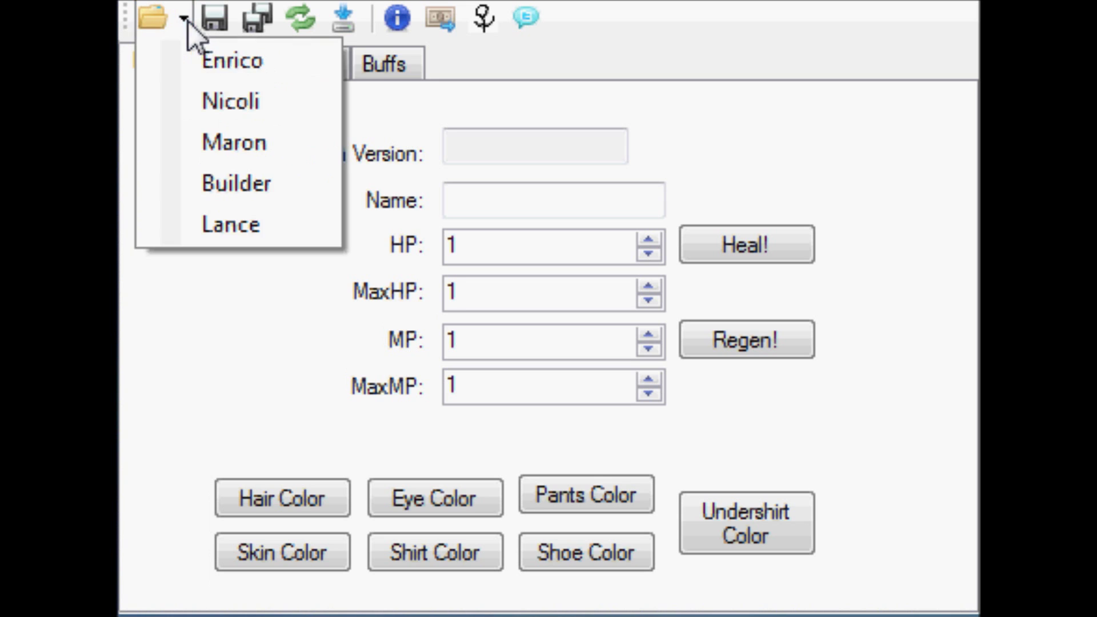
click(206, 60)
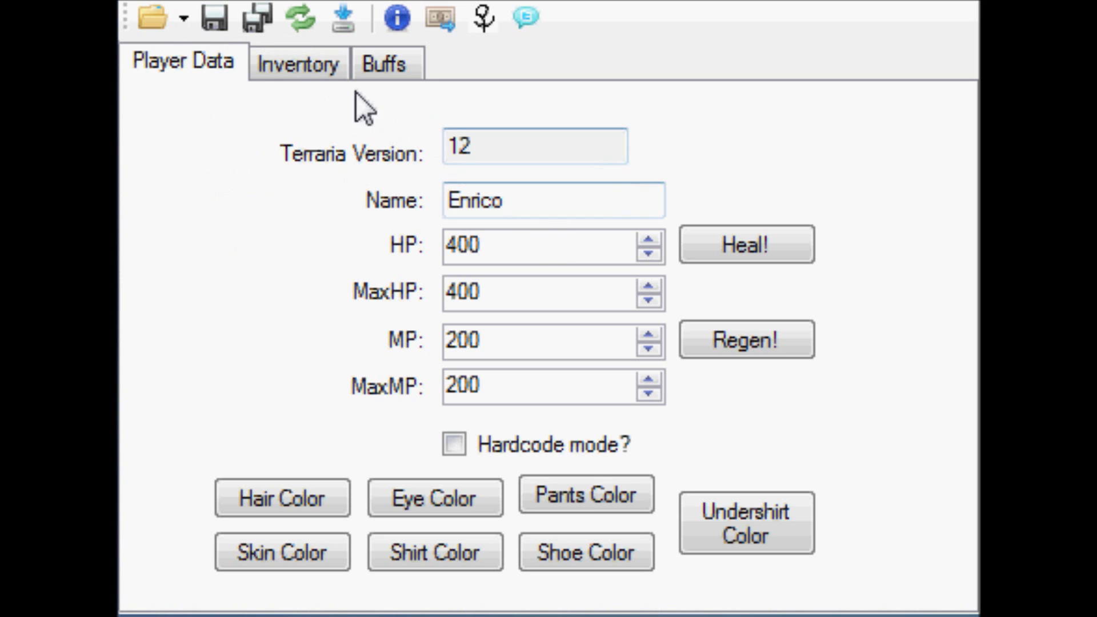
Look over the character's inventory and buffs sections and return to the player data
click(291, 66)
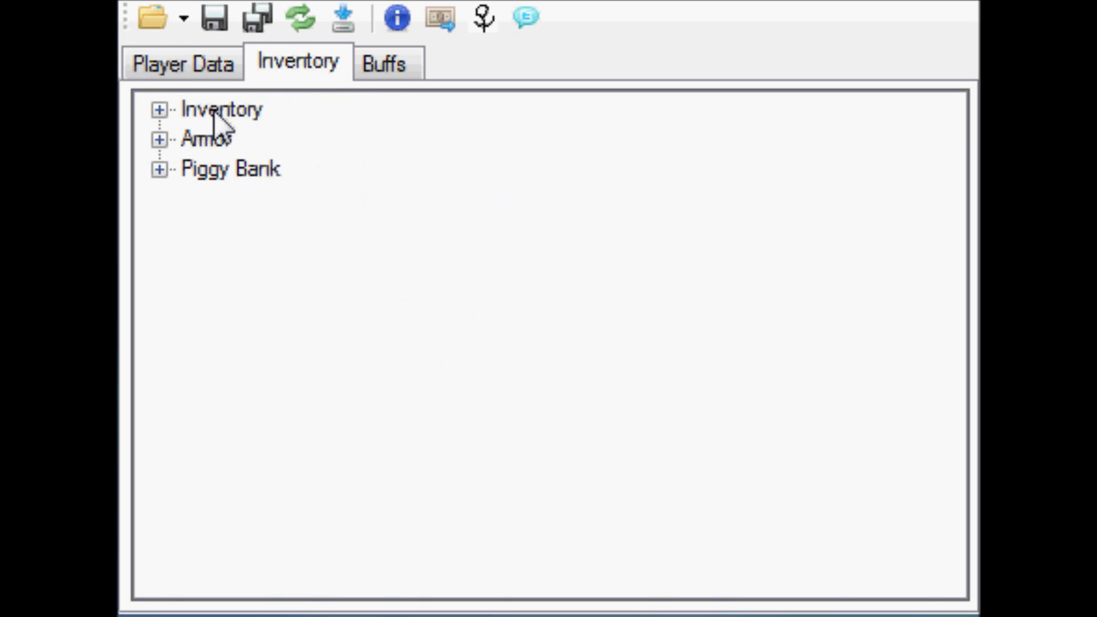
click(391, 69)
click(202, 73)
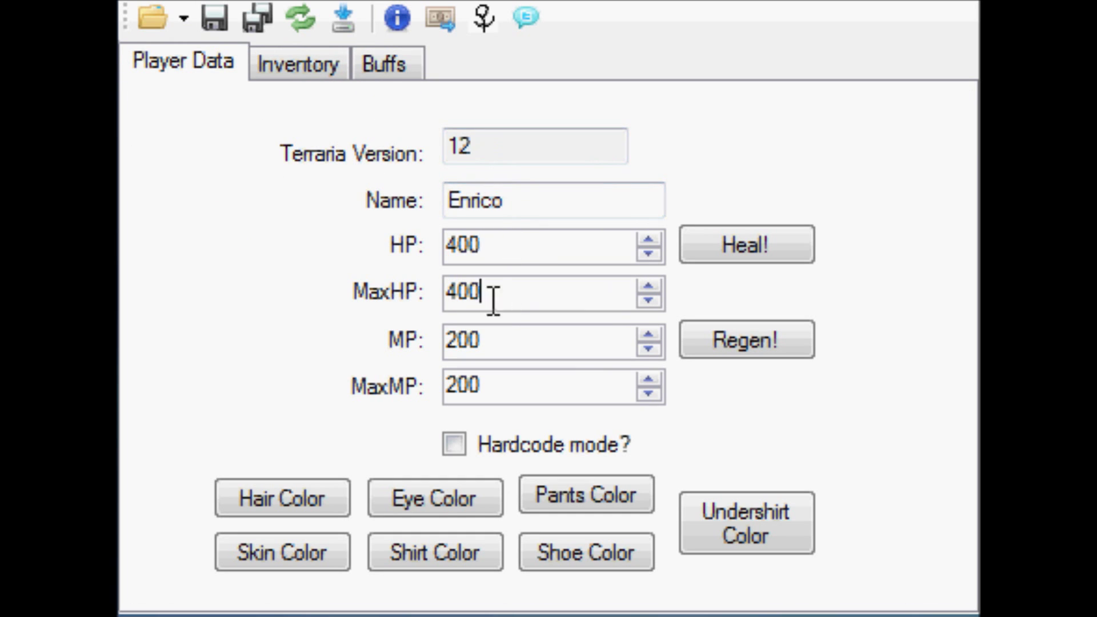
Set the player's MaxHP and MaxMP to 10000 each and restore both HP and MP to those maximums
drag(492, 298, 235, 259)
text(10000)
click(752, 236)
drag(512, 394, 380, 372)
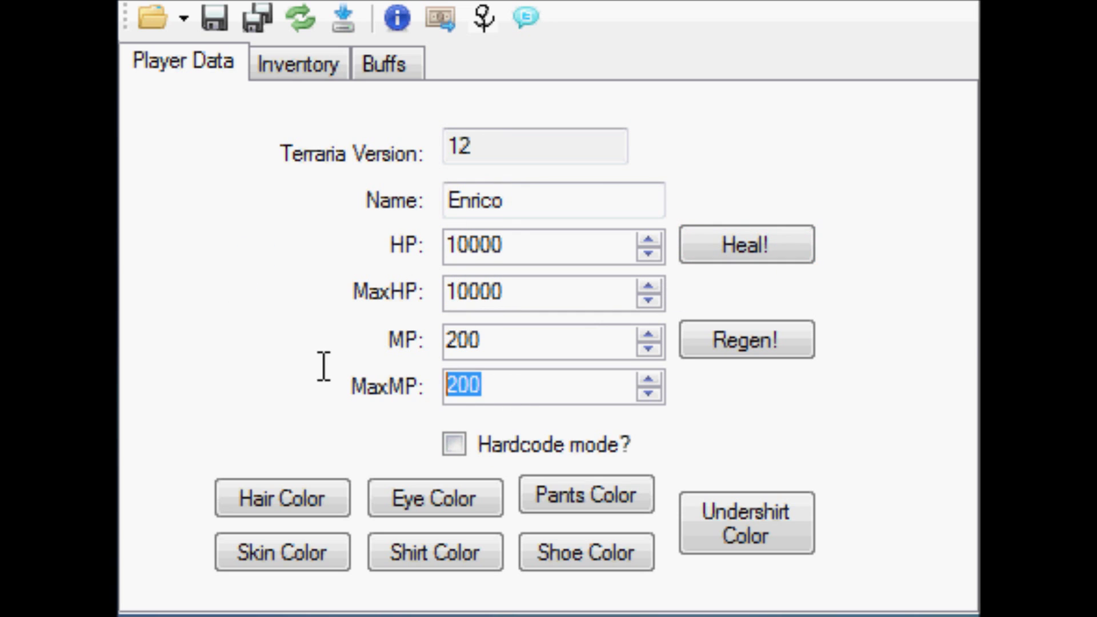
text(10000)
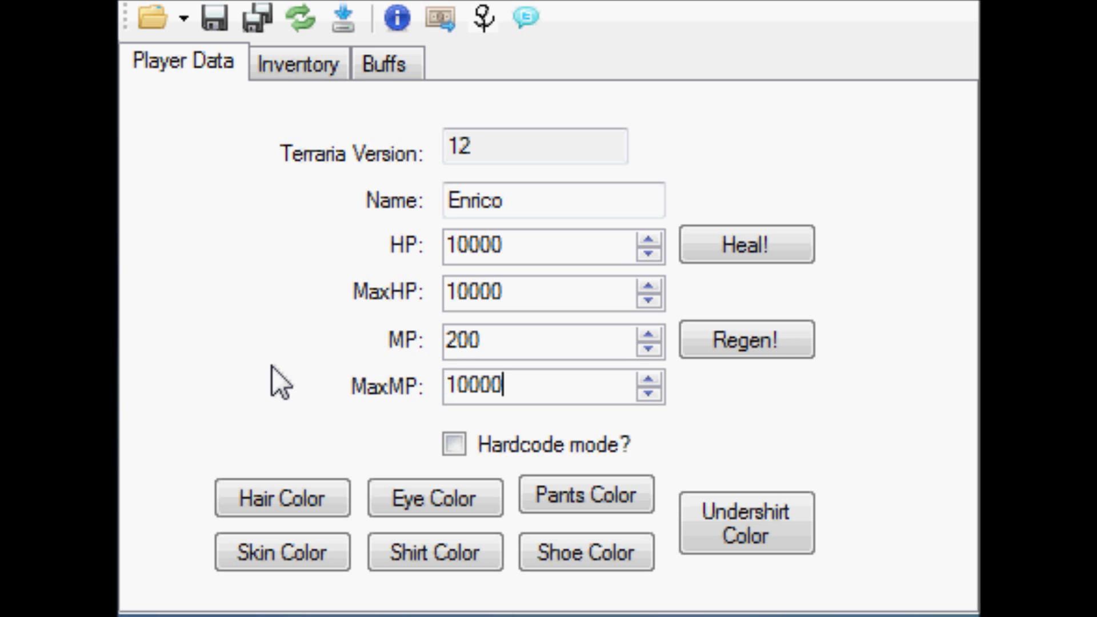
click(735, 343)
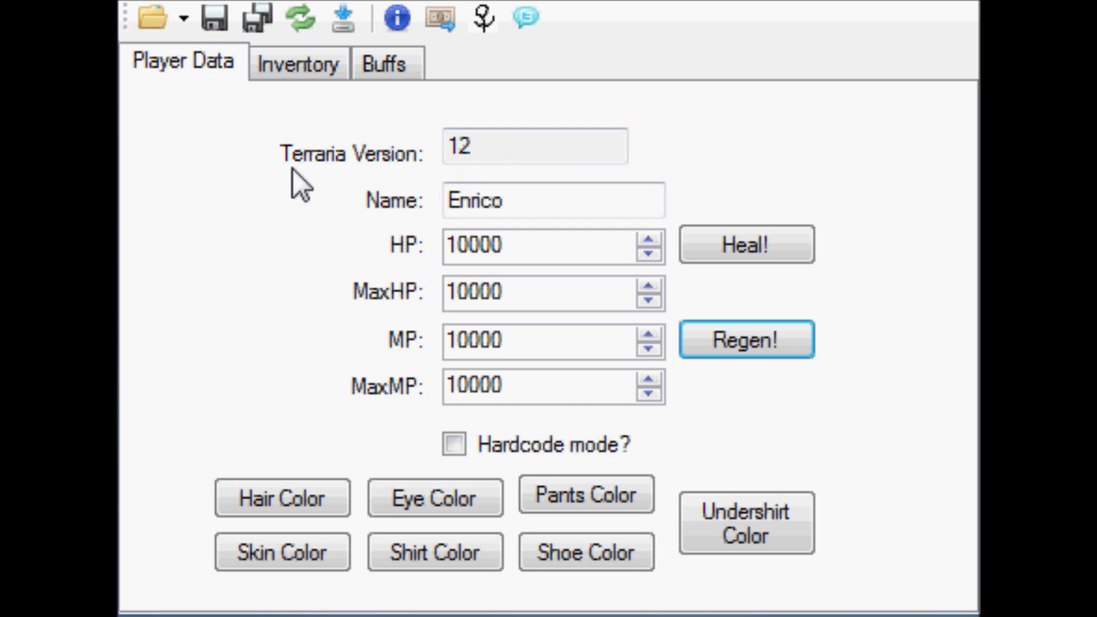
Expand the character's inventory list and examine the Molten Pickaxe entry's item choices and stack size
click(305, 70)
click(153, 108)
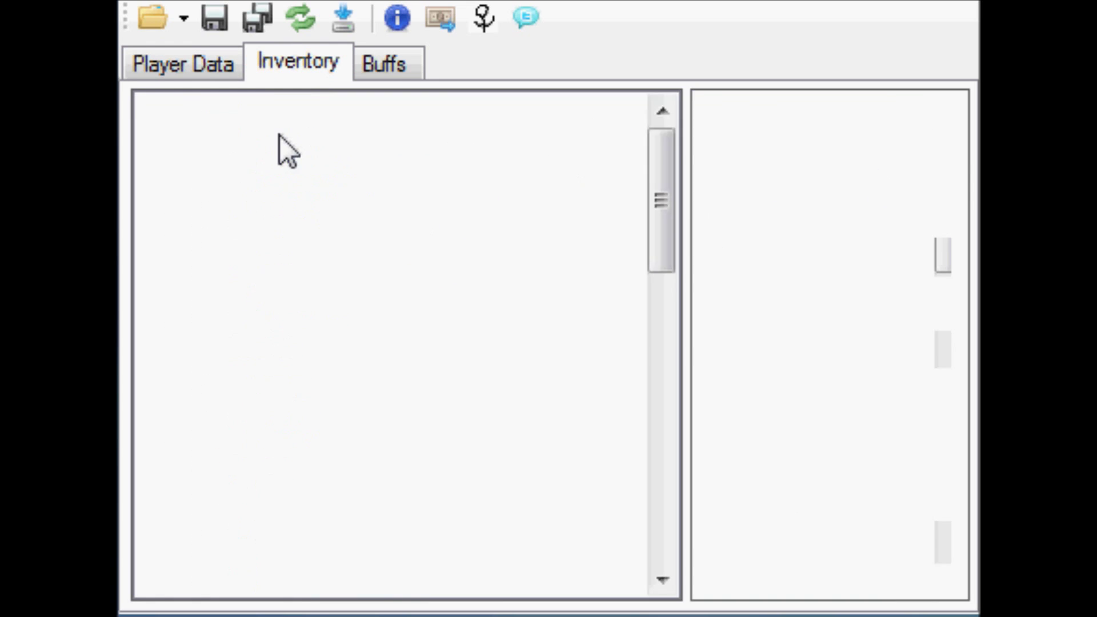
click(283, 139)
click(276, 226)
click(320, 141)
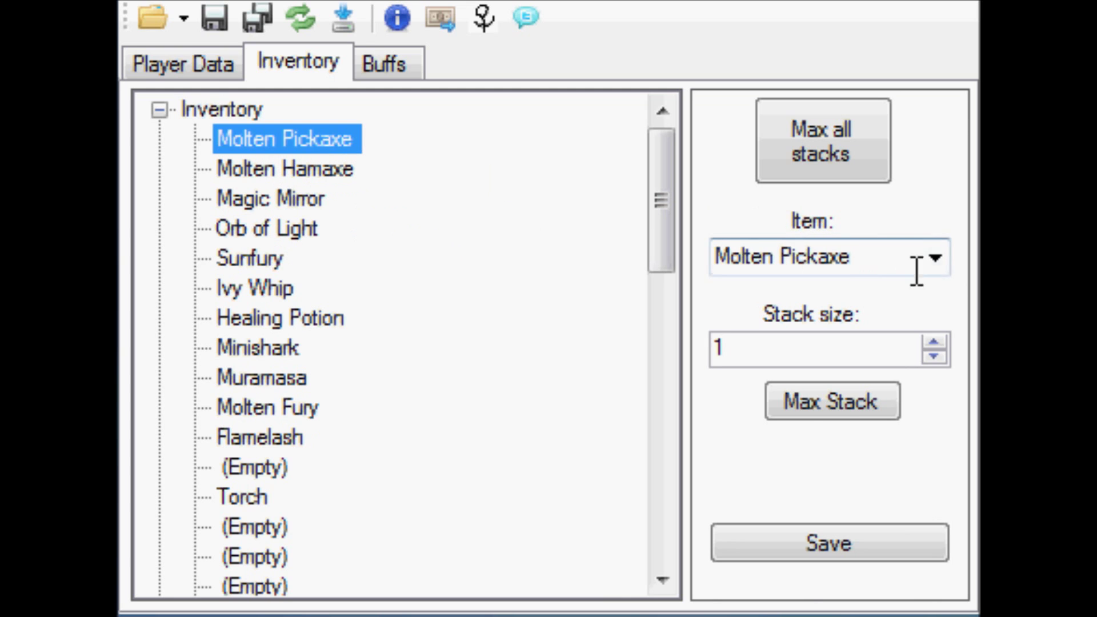
click(935, 258)
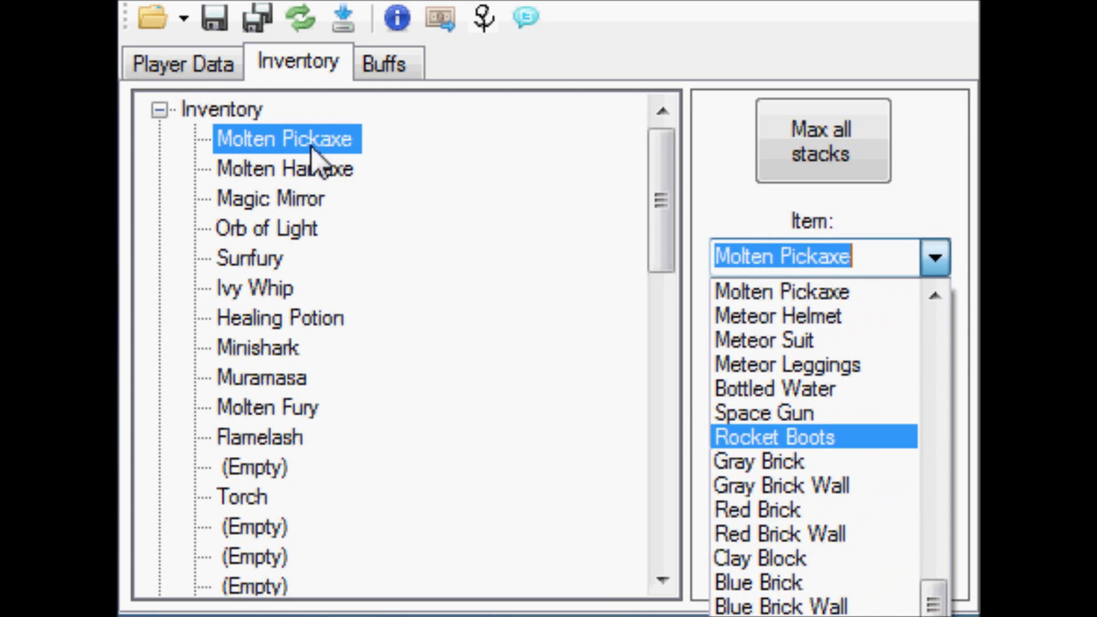
click(331, 161)
click(783, 358)
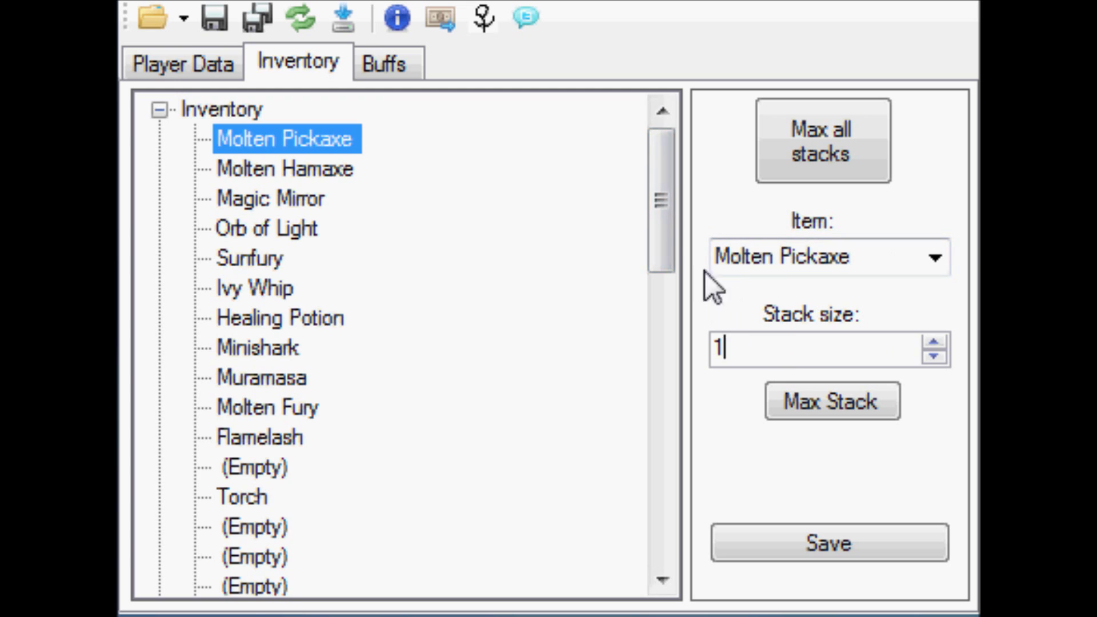
Set the Meteor Shot stack size to 9999 in the inventory and save the item
drag(657, 201, 667, 295)
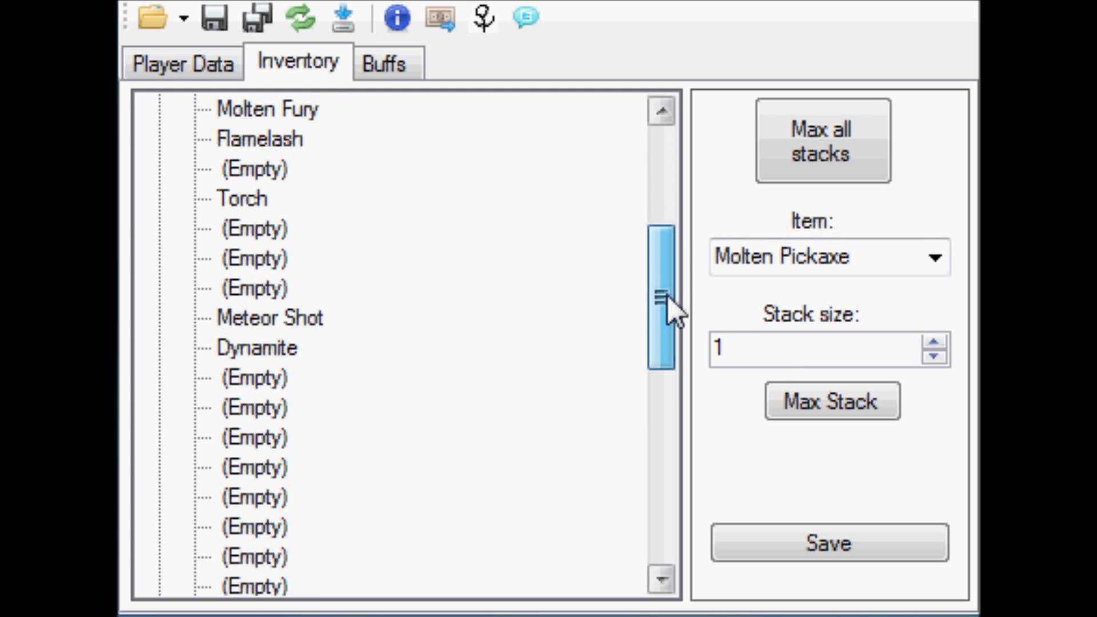
click(297, 317)
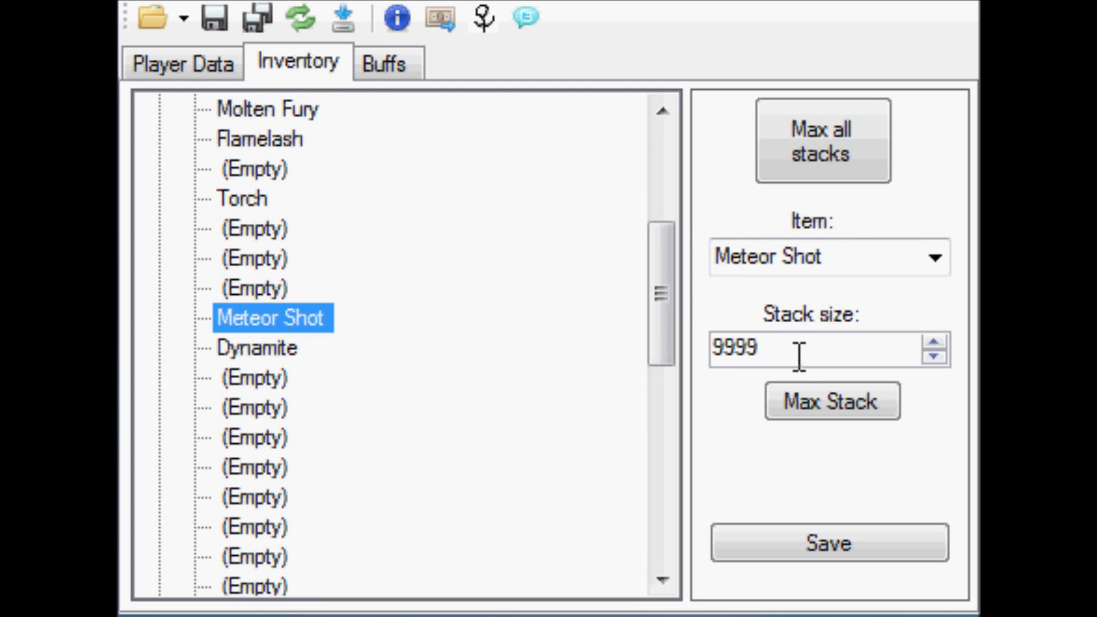
click(805, 391)
drag(777, 346, 534, 319)
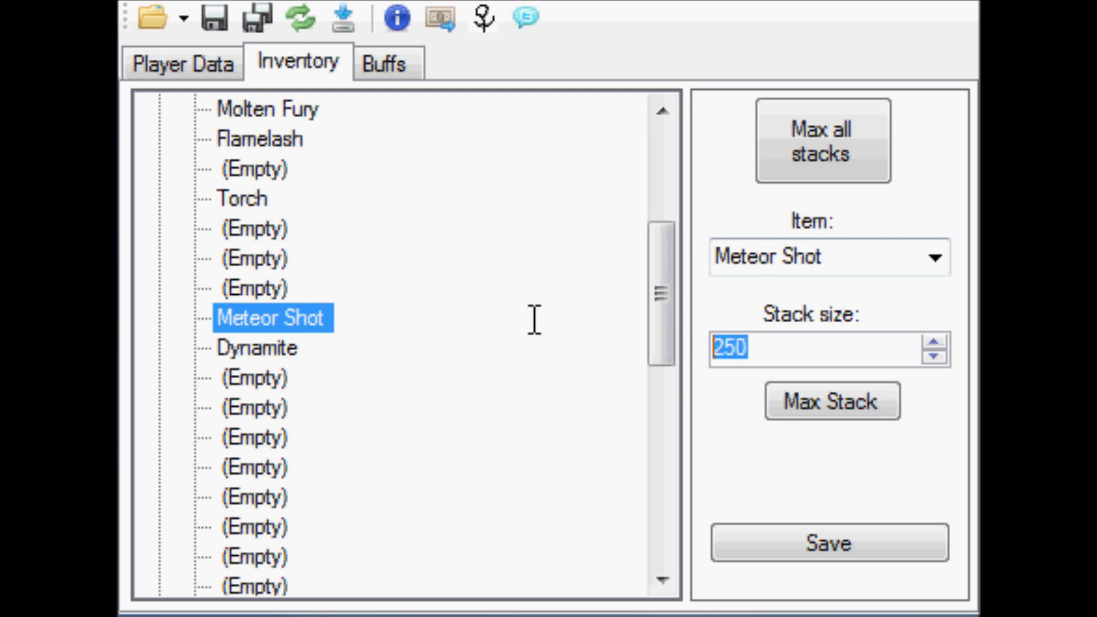
text(9999)
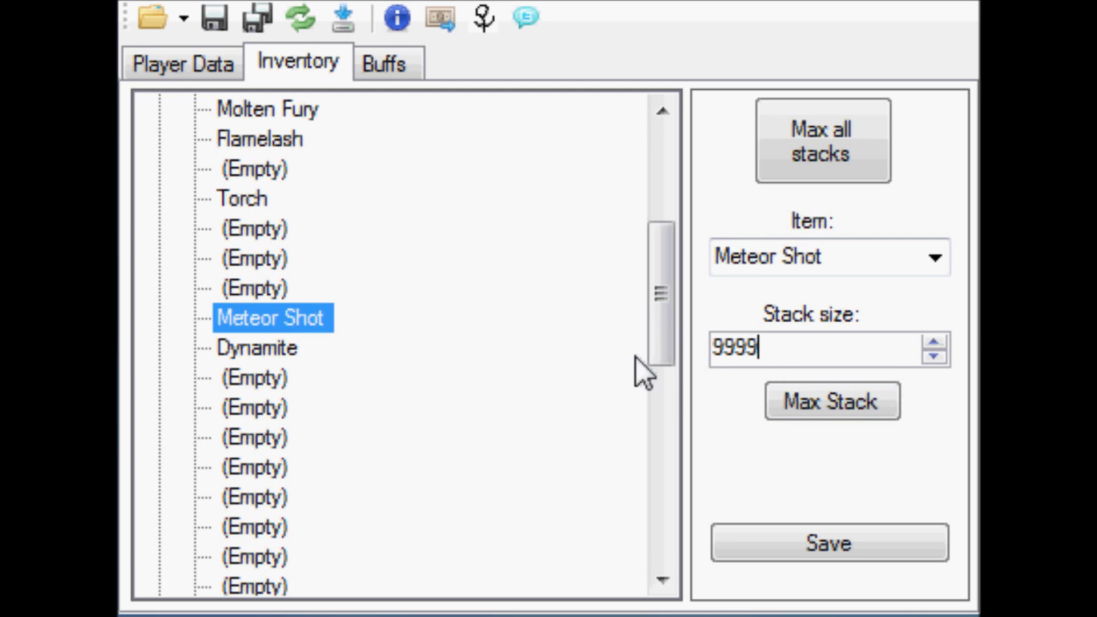
click(825, 540)
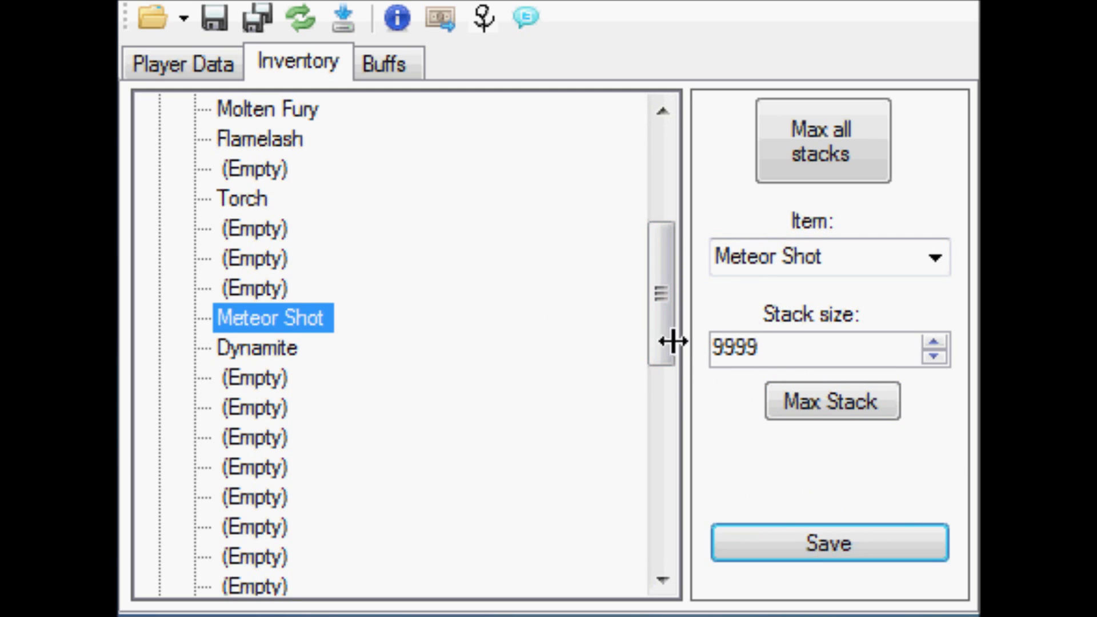
Check the Dynamite entry's stack size and review the times and descriptions of buffs from Swiftness to Shine
click(247, 350)
drag(655, 280, 654, 162)
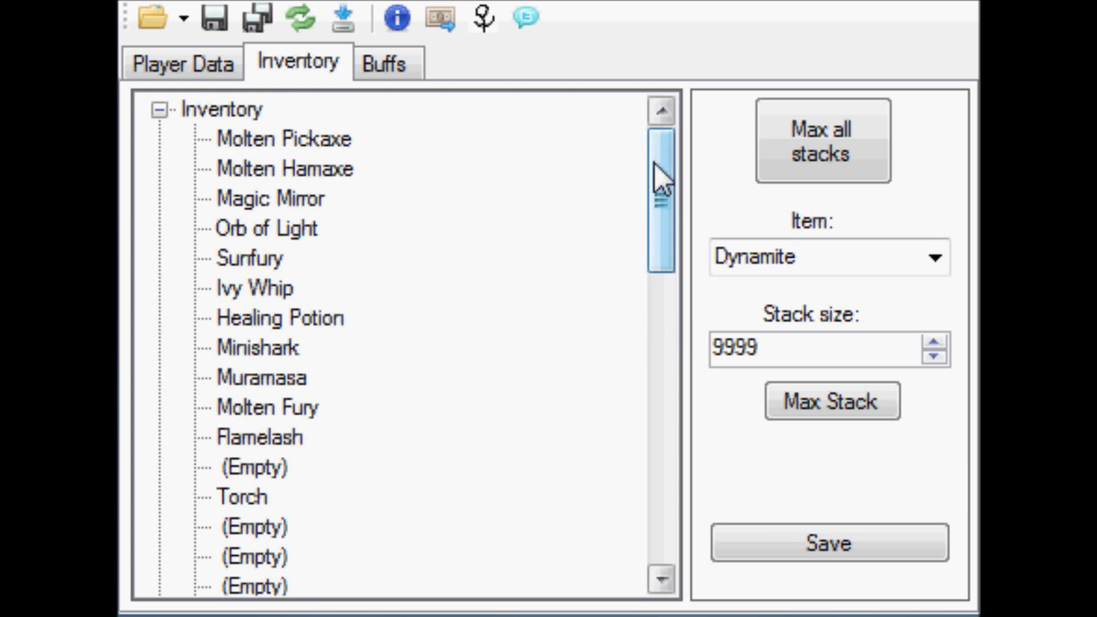
click(385, 65)
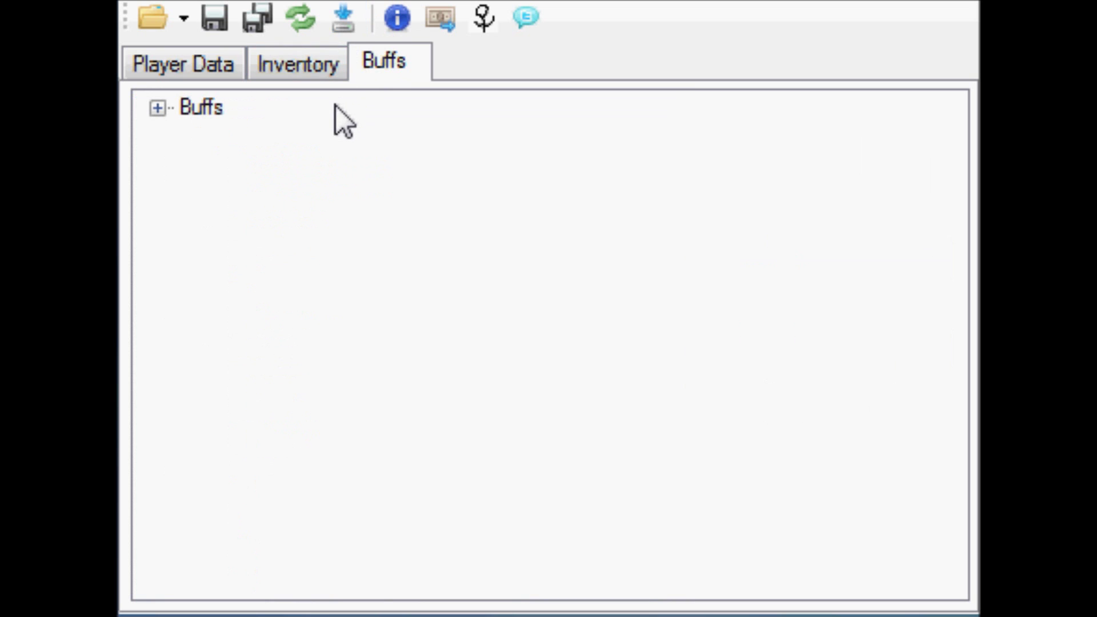
click(157, 108)
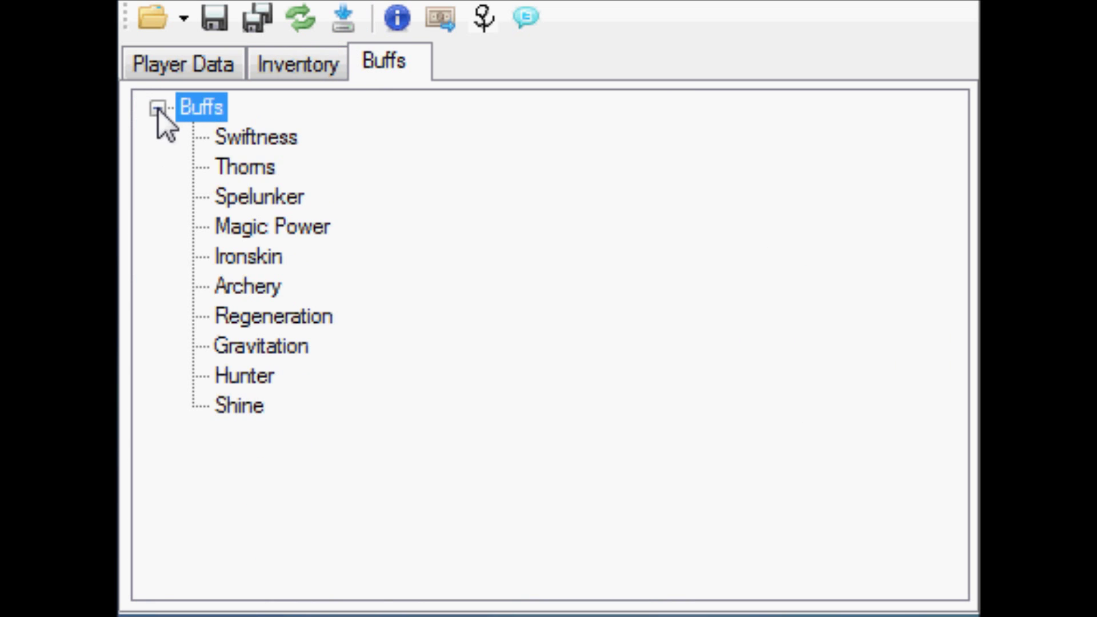
click(246, 140)
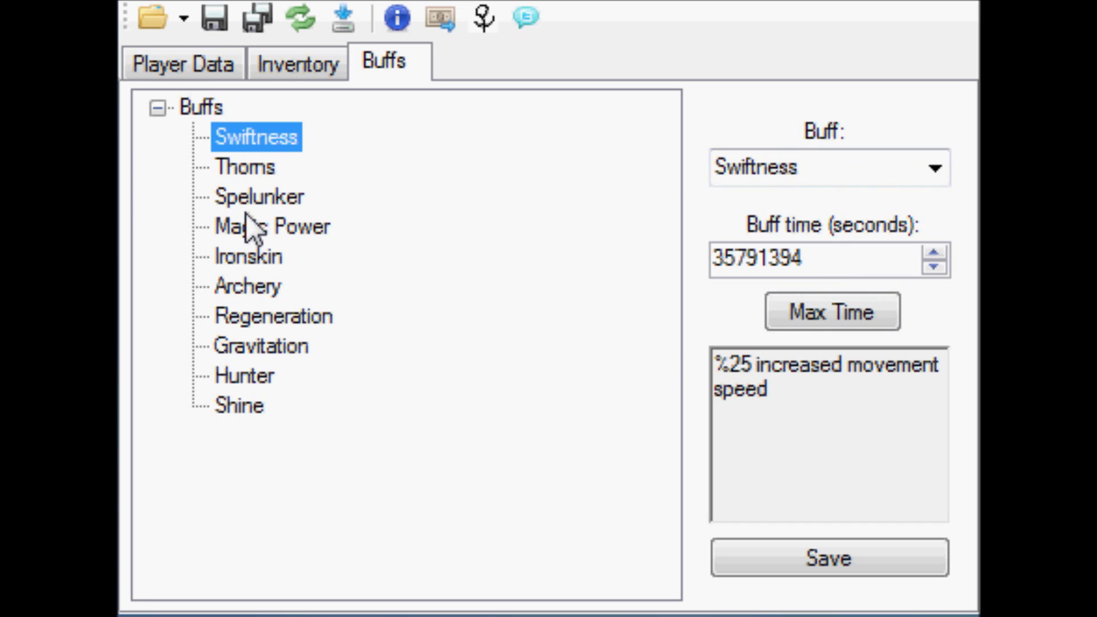
click(249, 169)
click(253, 228)
click(254, 258)
click(262, 319)
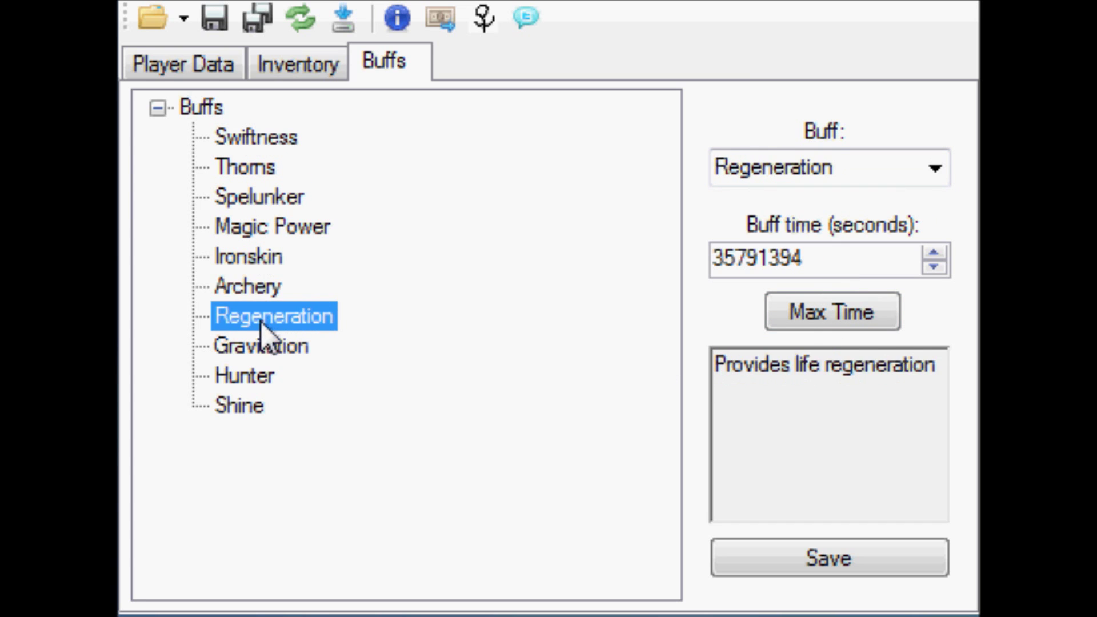
click(263, 346)
click(240, 405)
Inspect the Spelunker buff's time and description, along with the Swiftness, Thorns, Magic Power, Ironskin and Archery buffs
click(201, 64)
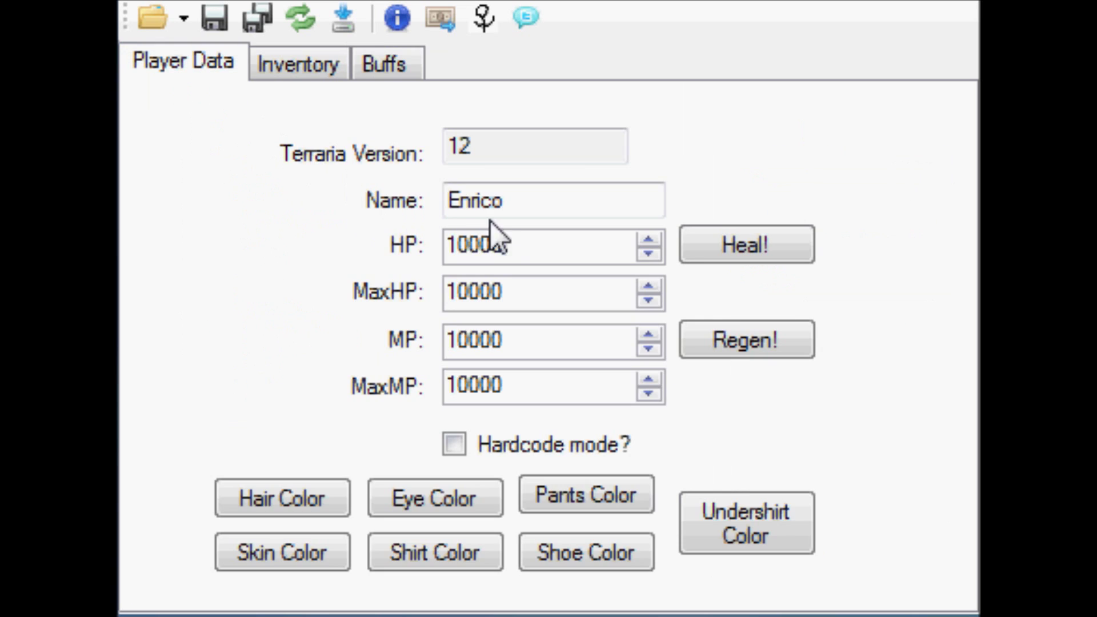
click(383, 64)
click(260, 197)
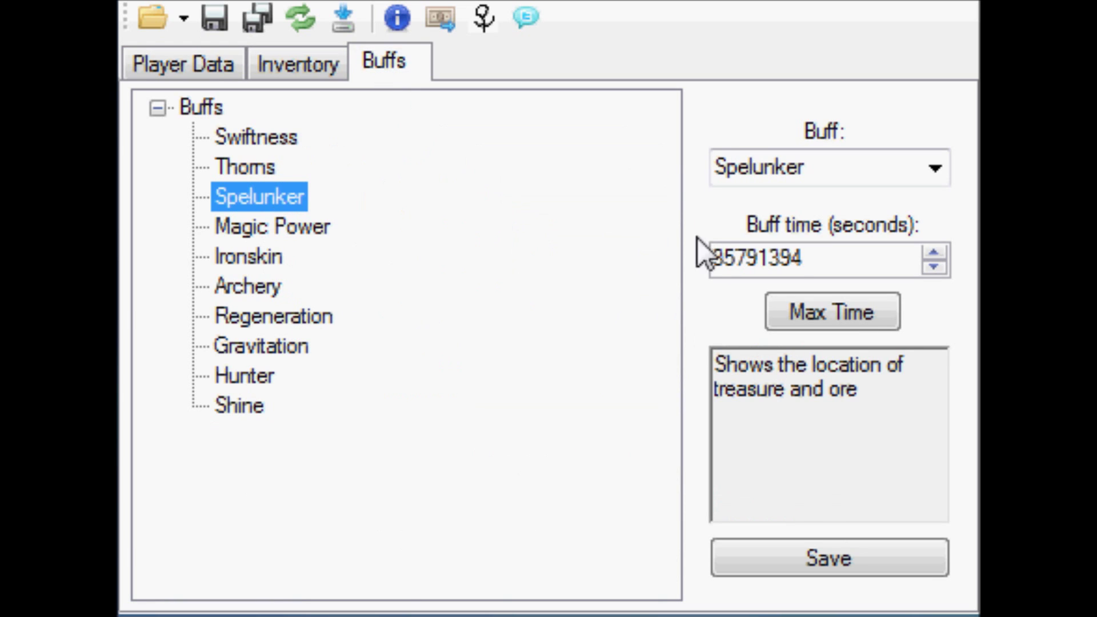
double_click(815, 257)
click(842, 257)
double_click(842, 257)
click(855, 262)
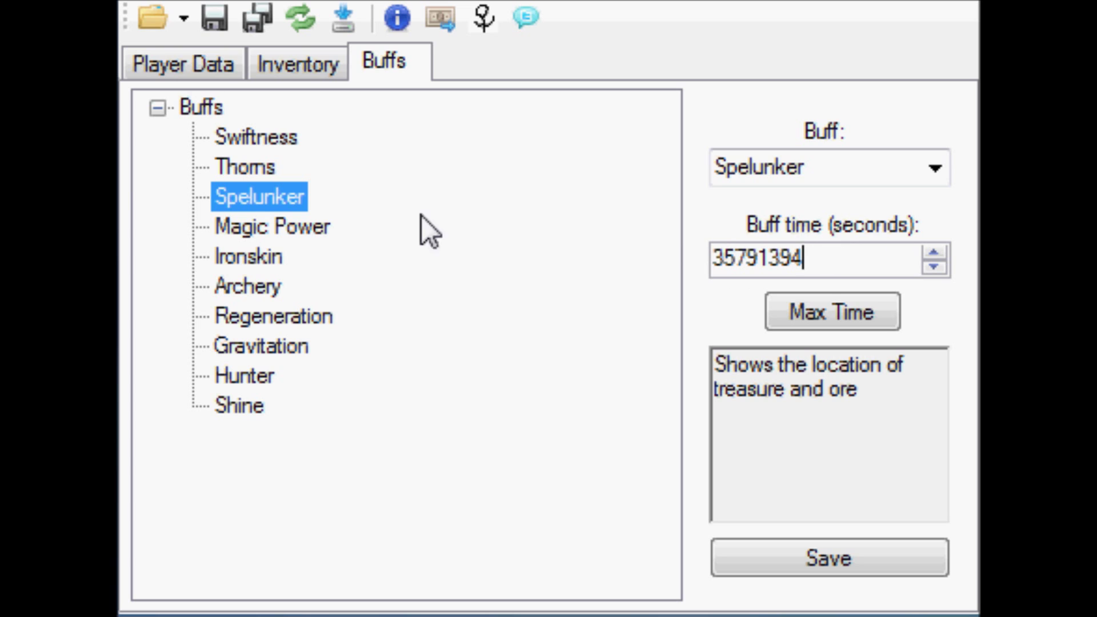
click(273, 138)
click(269, 167)
click(266, 227)
click(264, 258)
click(258, 285)
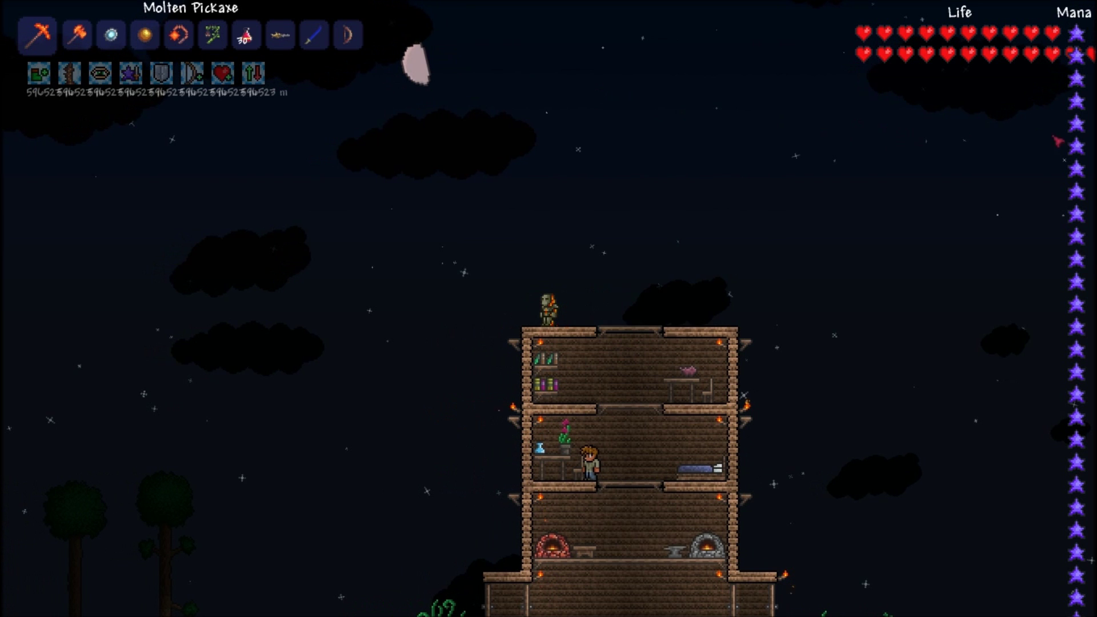
Switch to Terraria and check the edited character's life and mana displays
mouse_move(976, 59)
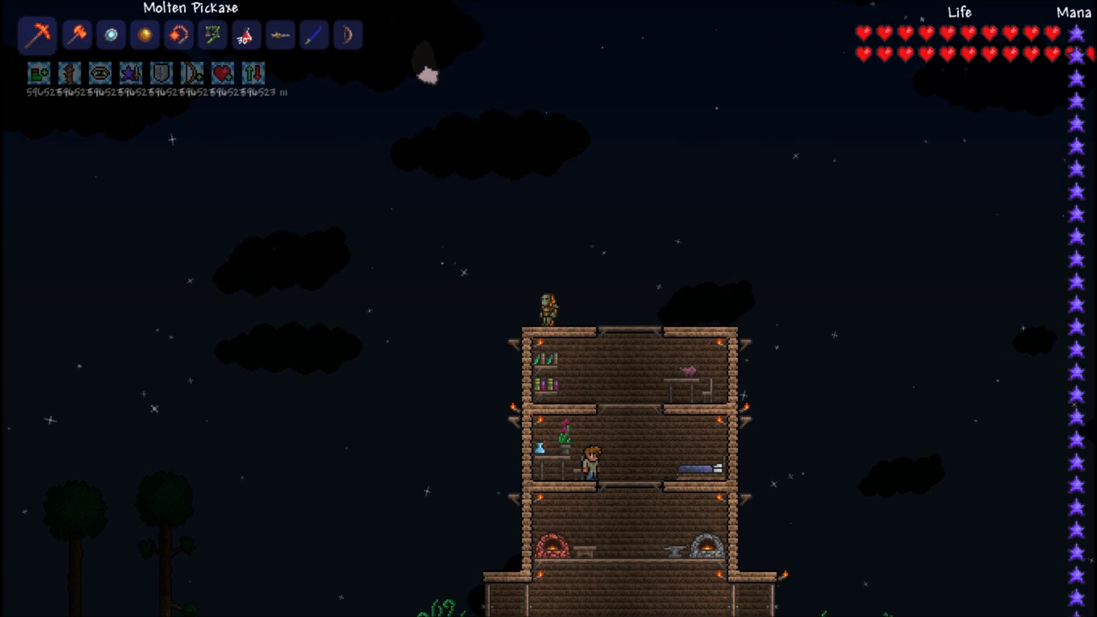
mouse_move(1077, 121)
key(Escape)
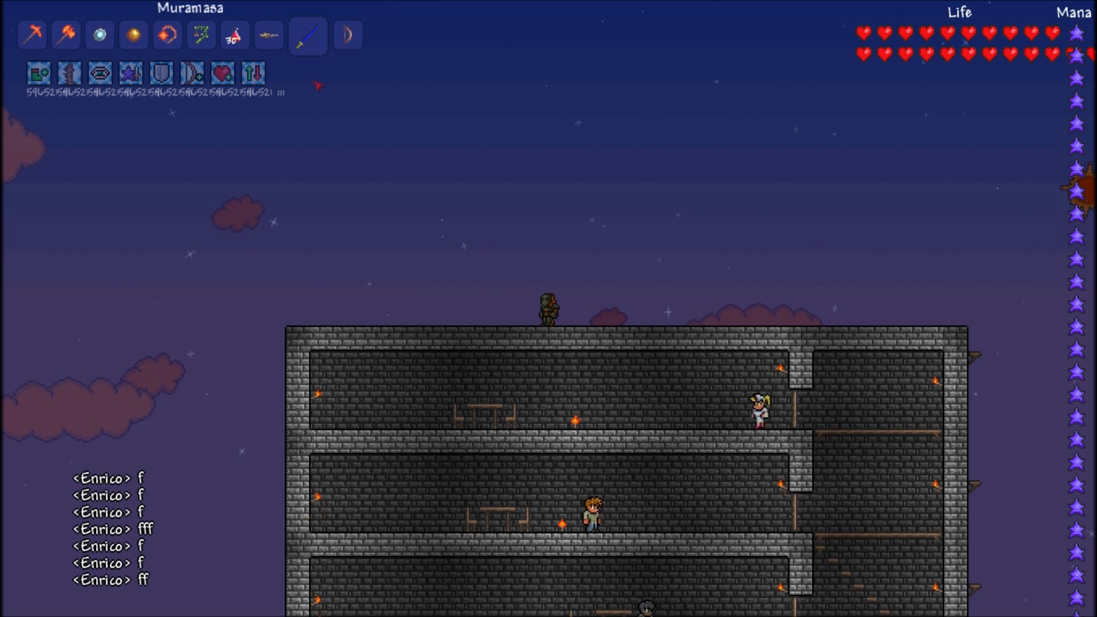
key(d)
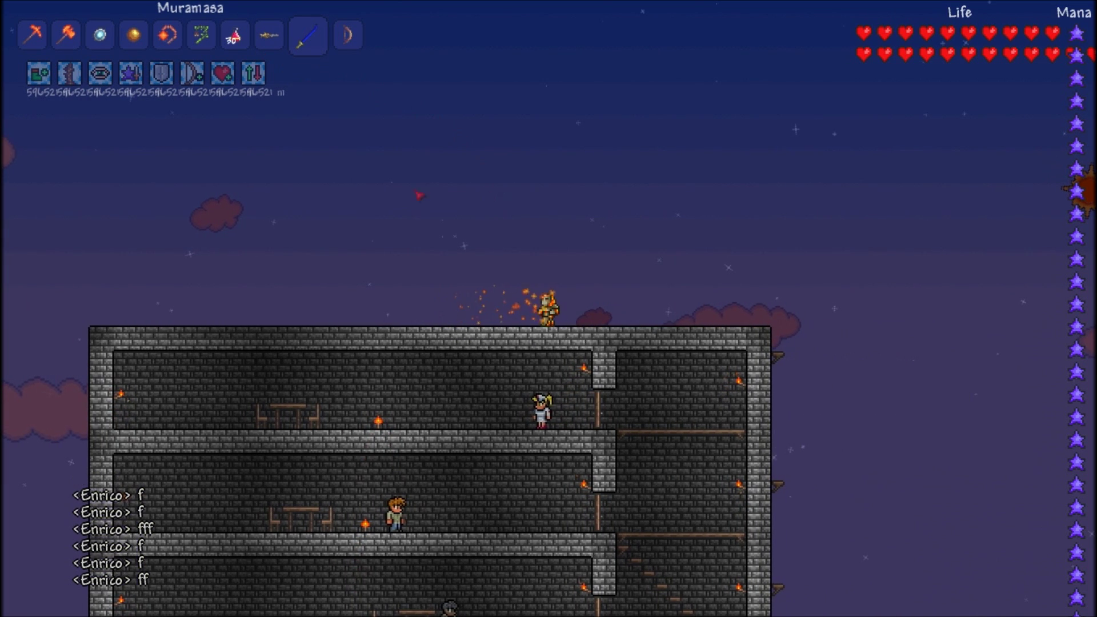
key(a)
Split the Meteor Shot stack down to 250 and drop the excess on the ground along with the Dynamite stack
key(Escape)
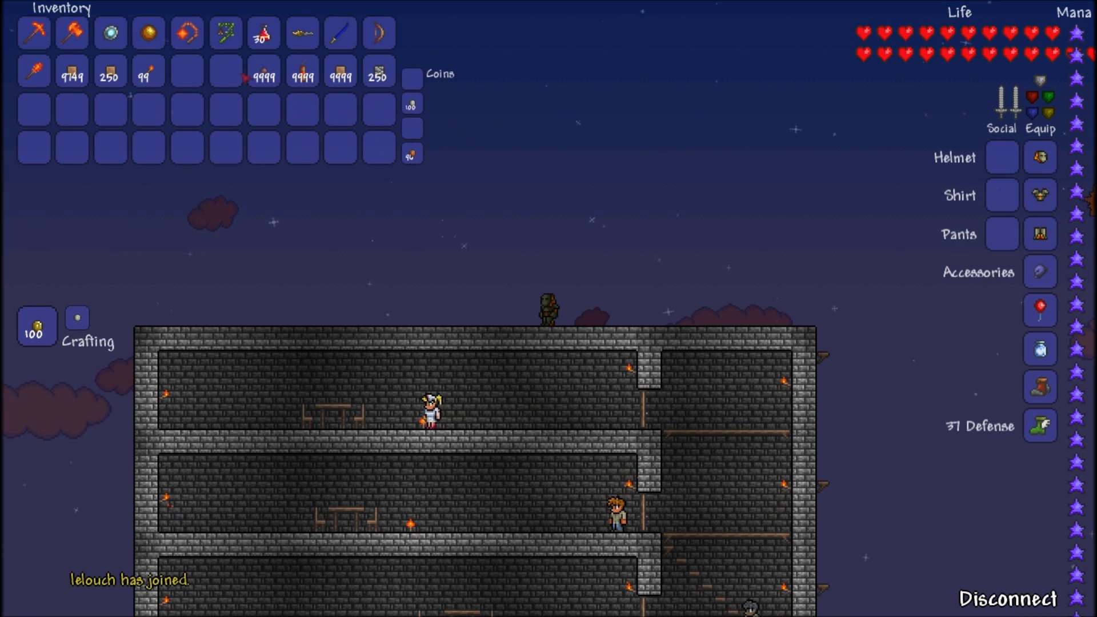
right_click(270, 84)
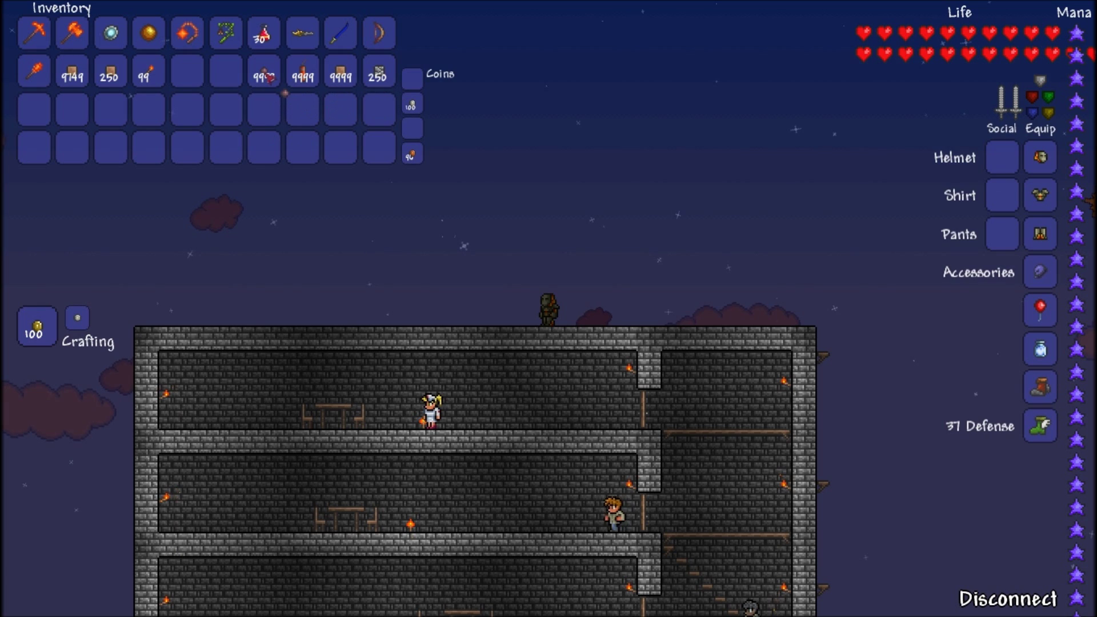
click(267, 80)
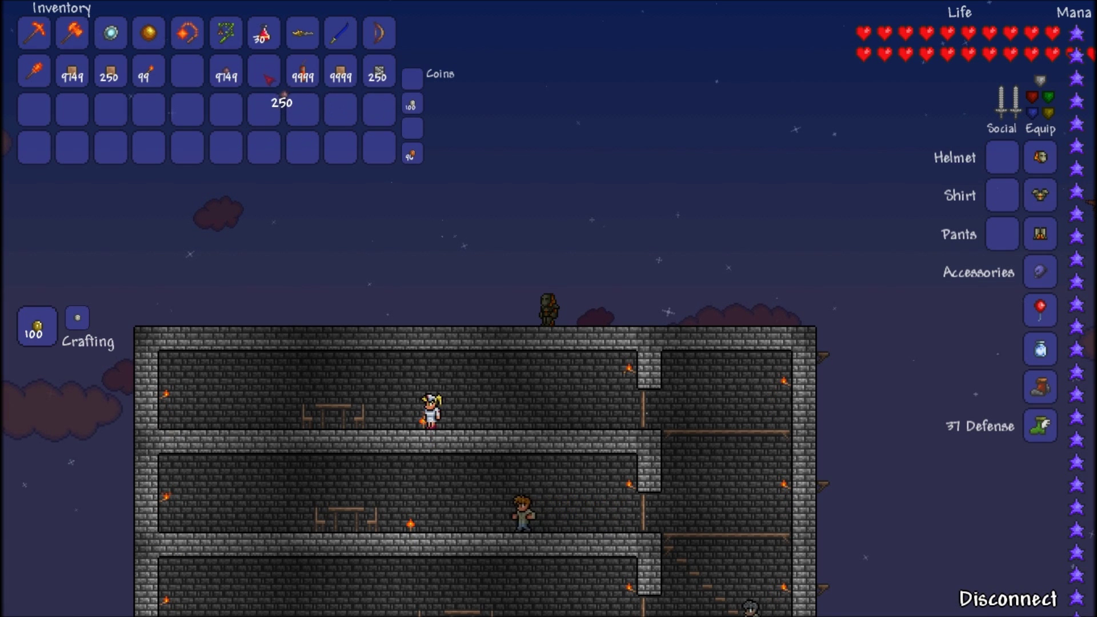
click(269, 215)
click(300, 80)
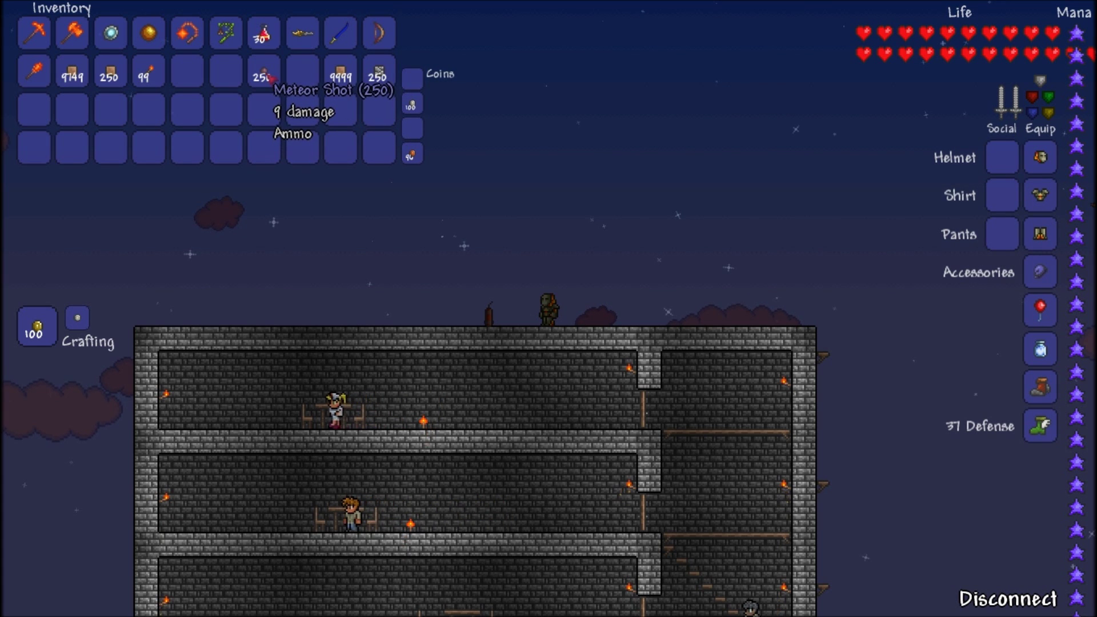
Walk the character over the dropped items to pick up the Dynamite and Meteor Shot
key(a)
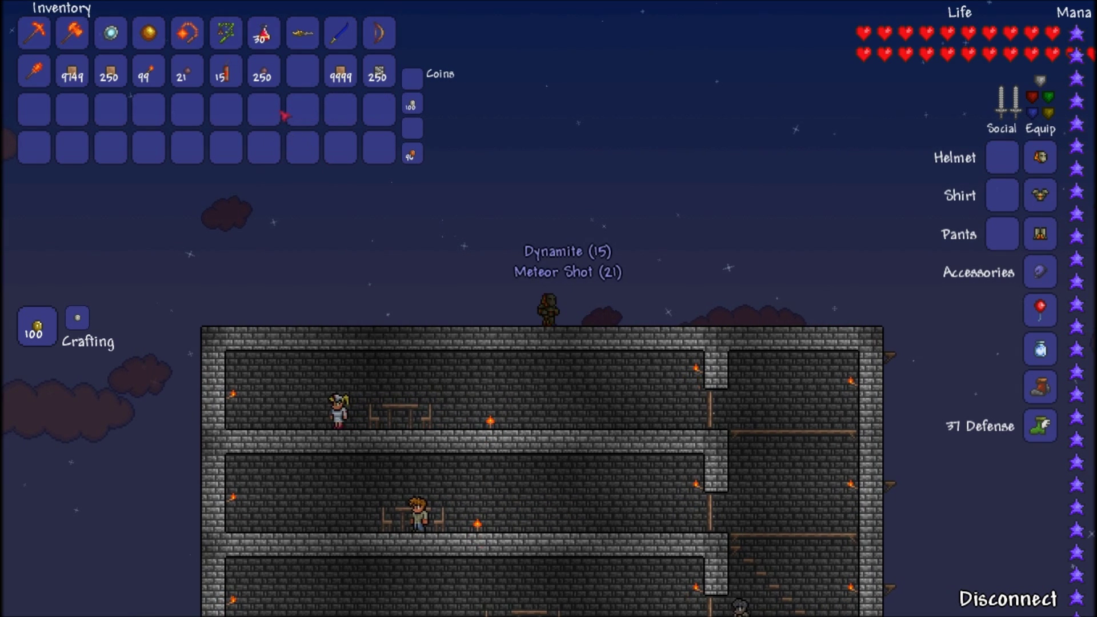
key(d)
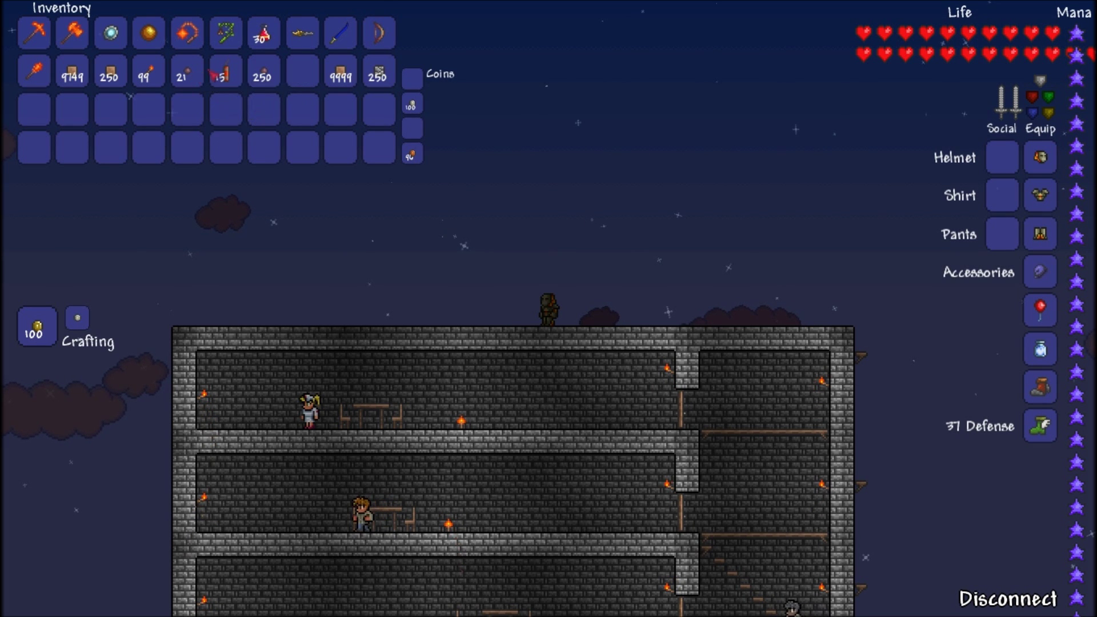
key(a)
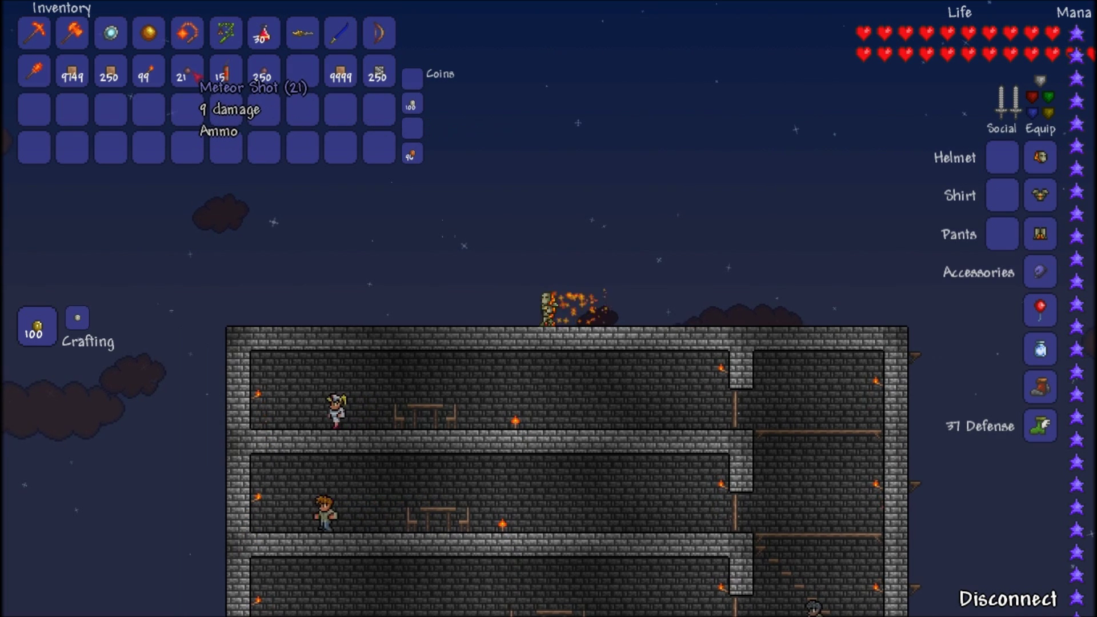
Close the inventory and travel west from the grey brick building's roof over the grassy slope to the wooden house
key(Escape)
key(Escape)
key(a)
key(space)
key(Escape)
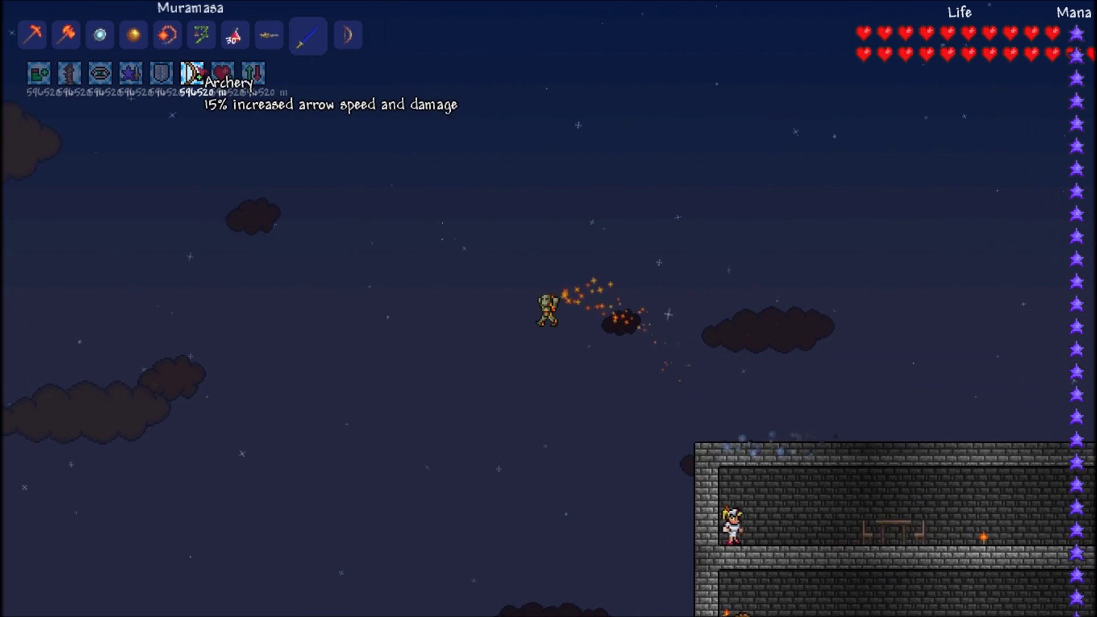
key(a)
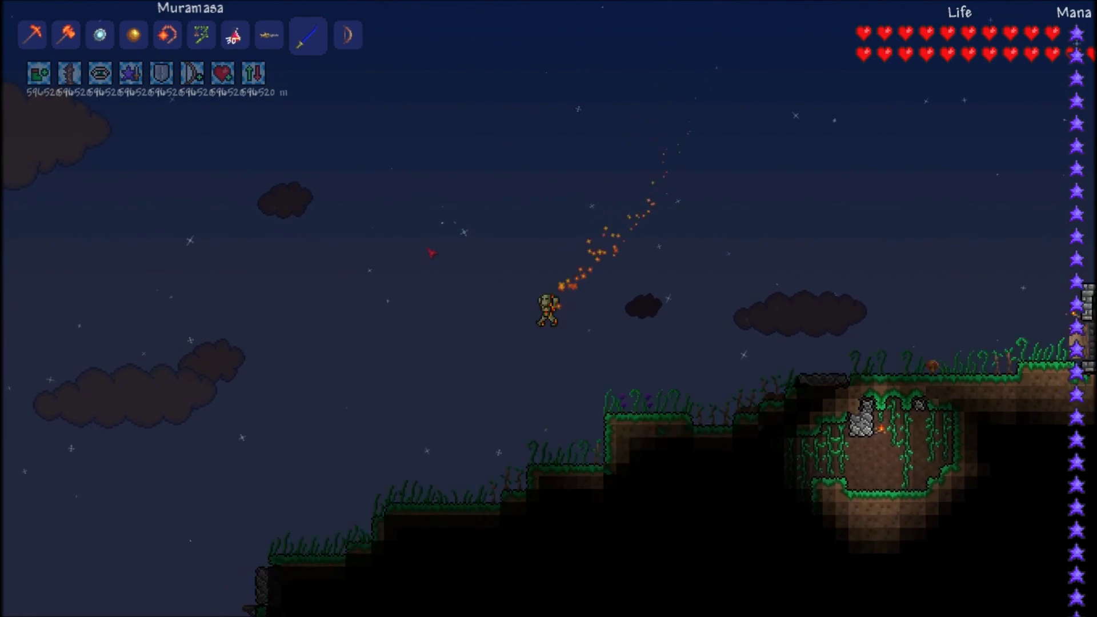
key(a)
key(space)
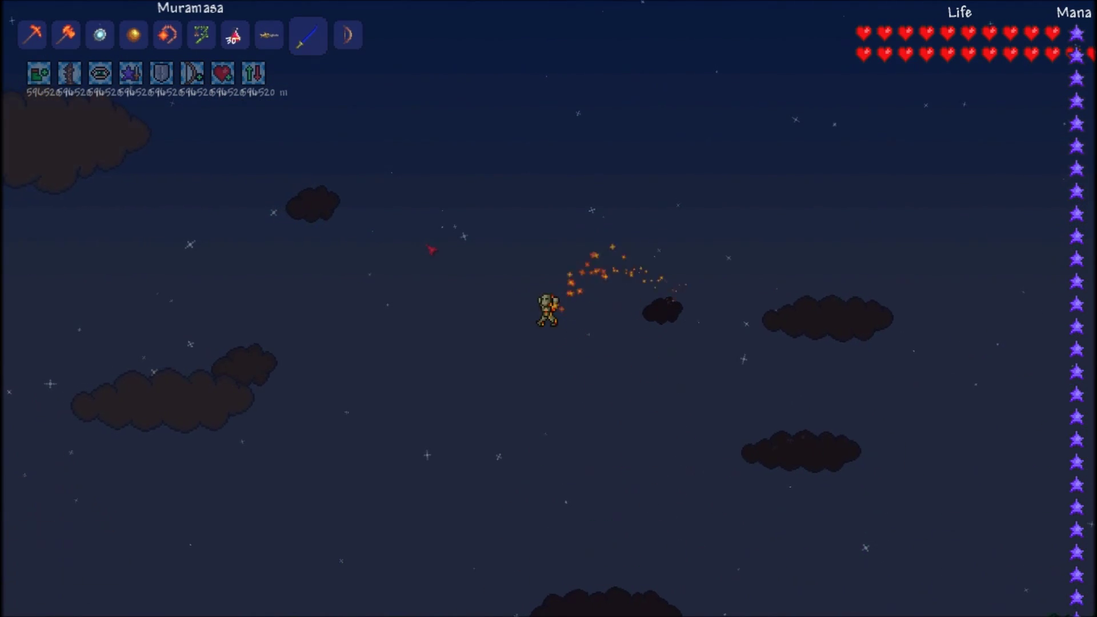
key(a)
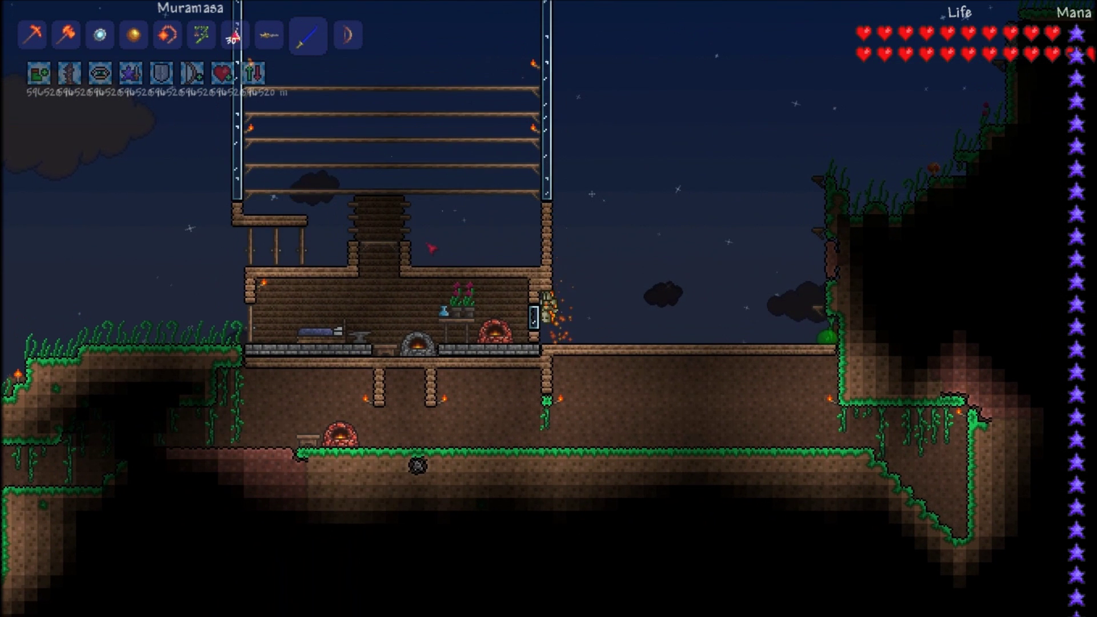
Fly up over the wooden house's roof and continue west across the grassy hills beyond it
key(space)
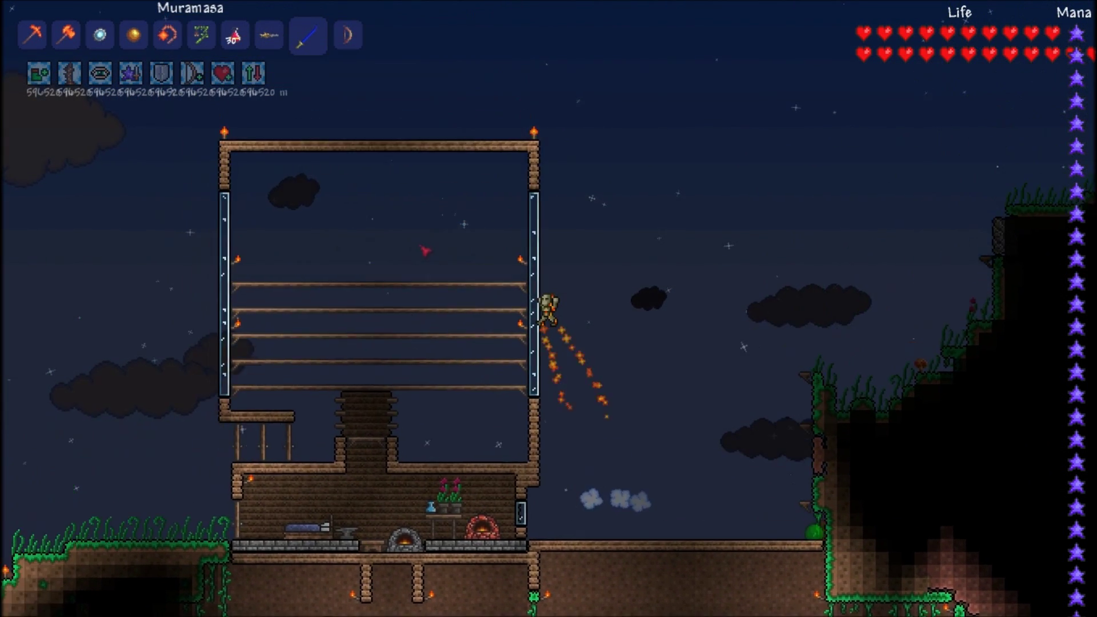
key(a)
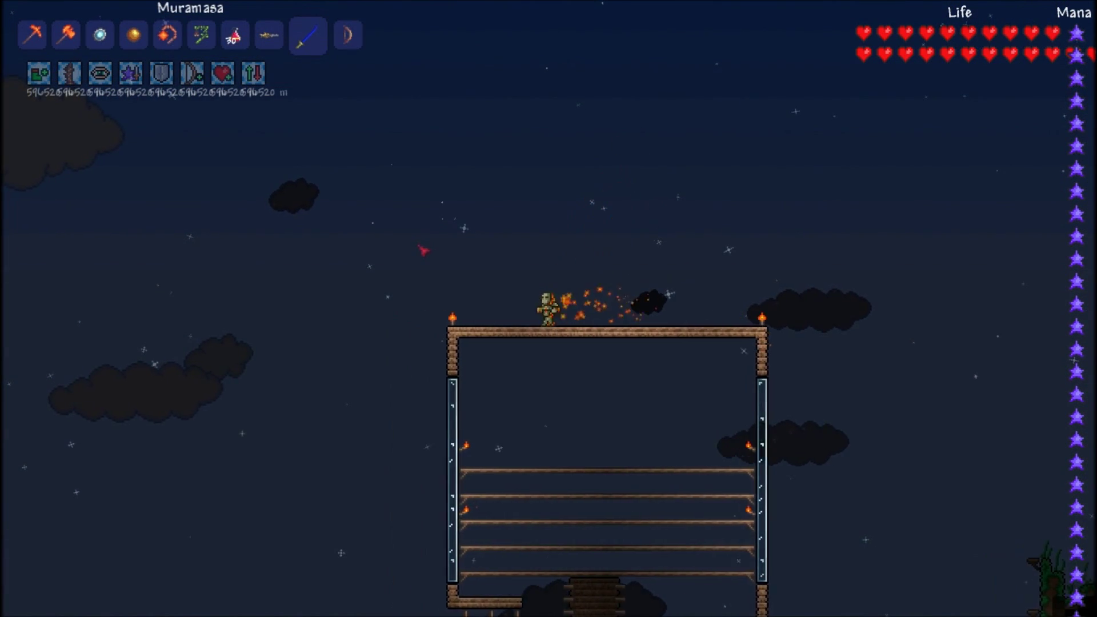
key(a)
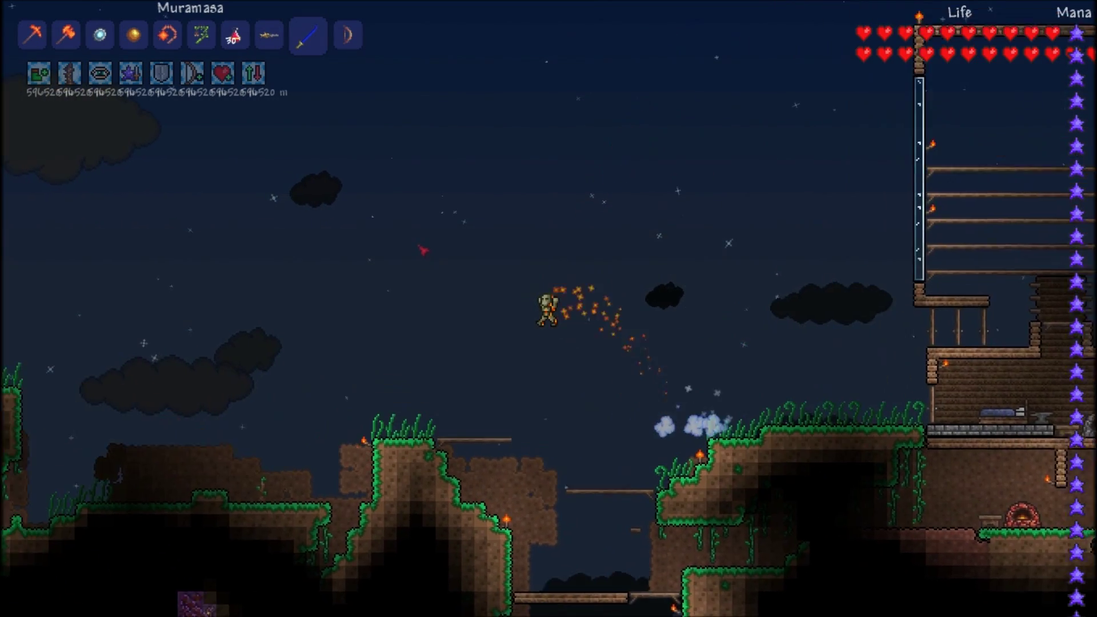
key(a)
key(space)
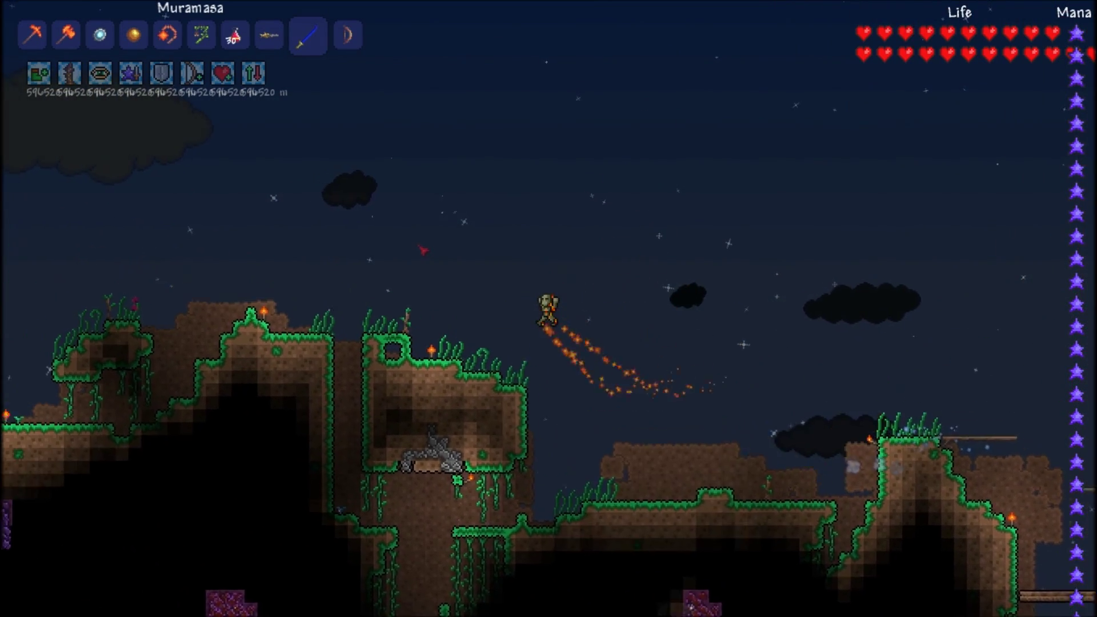